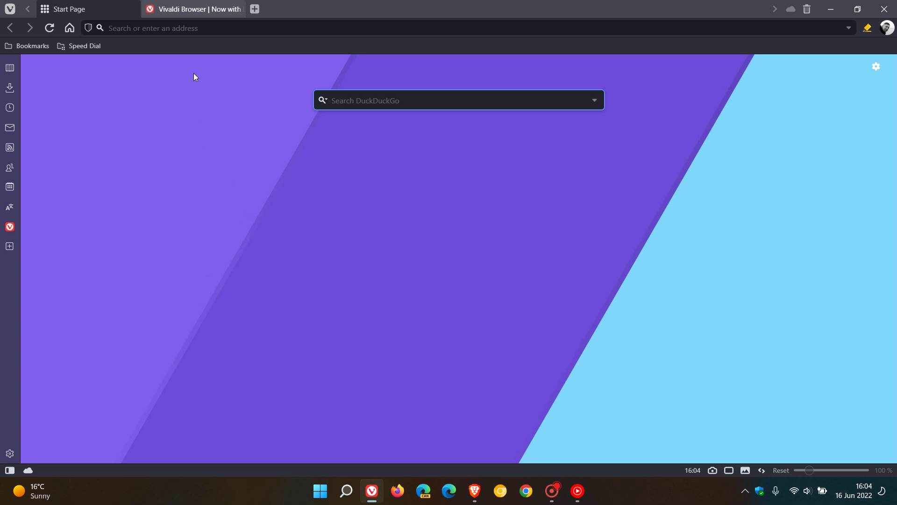
left_click(202, 16)
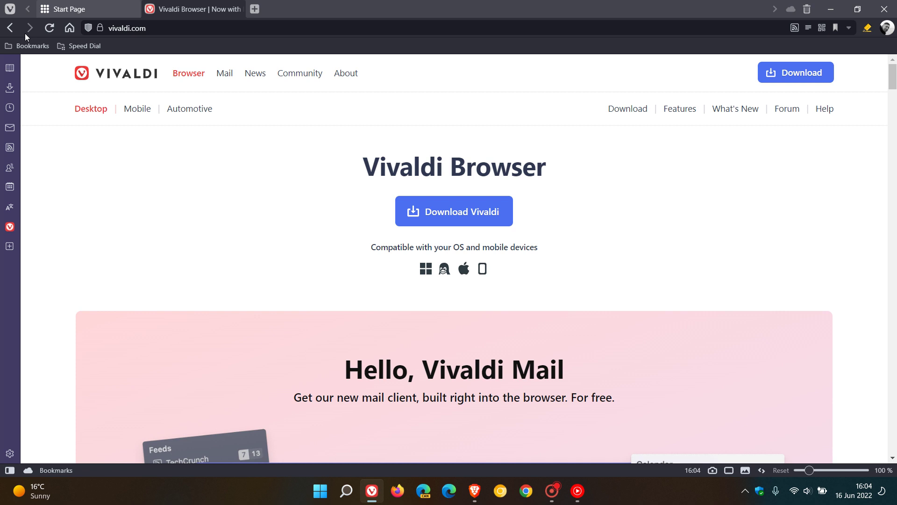
left_click(12, 14)
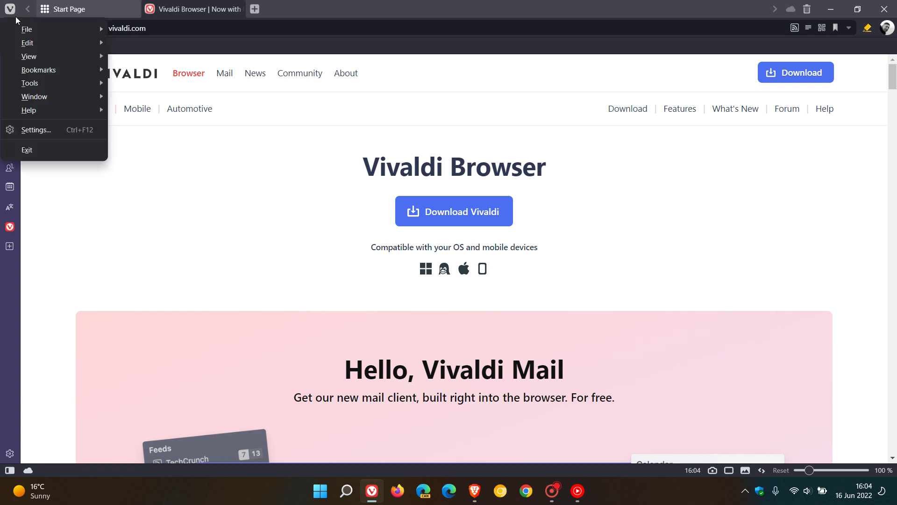
mouse_move(42, 57)
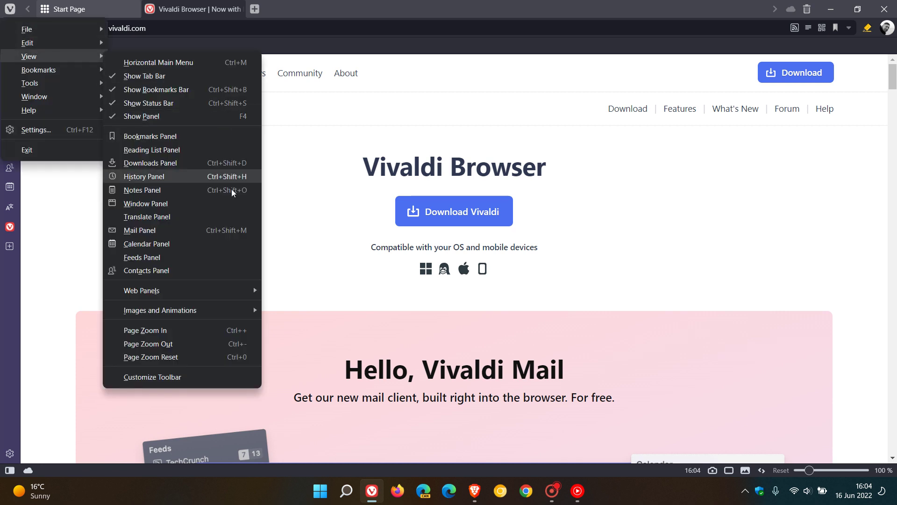
left_click(194, 330)
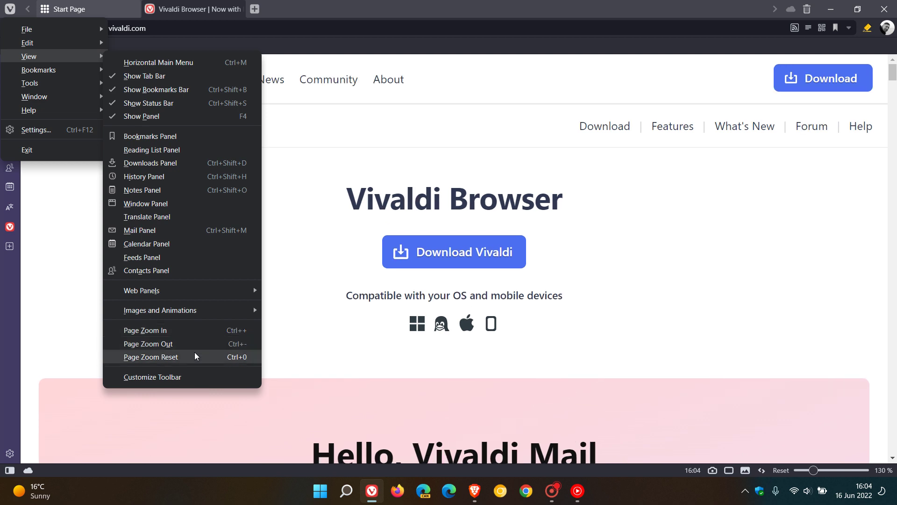
left_click(197, 346)
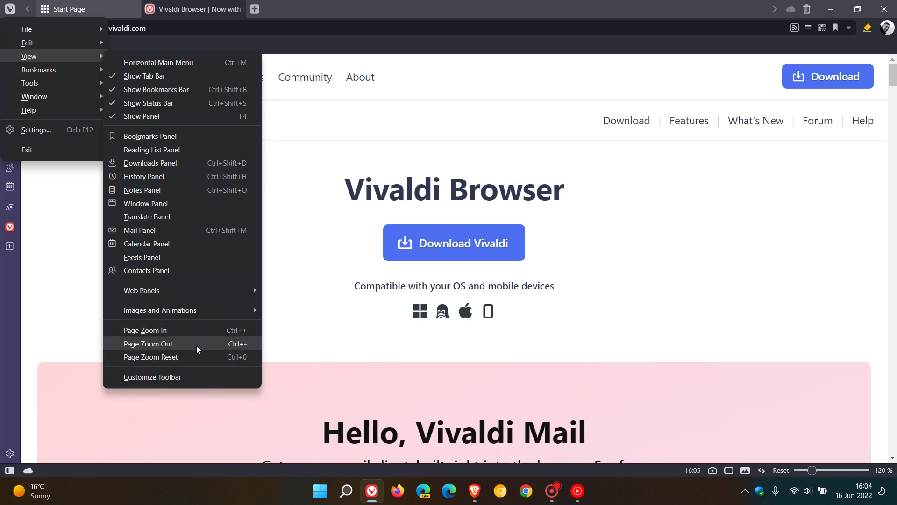
left_click(196, 345)
left_click(197, 345)
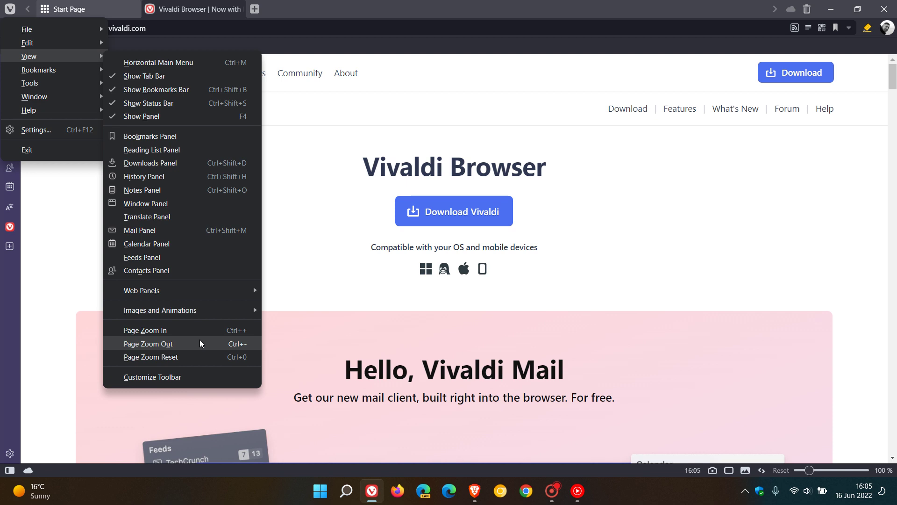
left_click(199, 330)
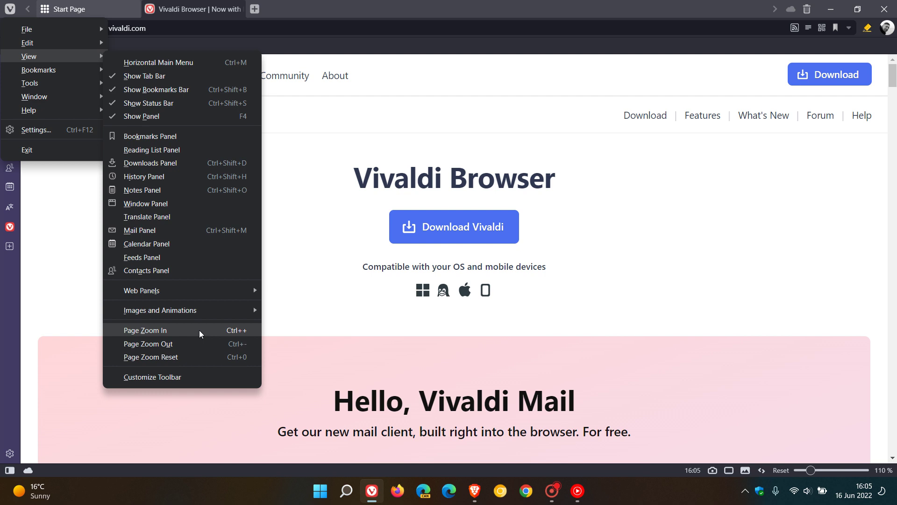
left_click(199, 330)
left_click(200, 330)
left_click(195, 345)
left_click(195, 346)
left_click(196, 345)
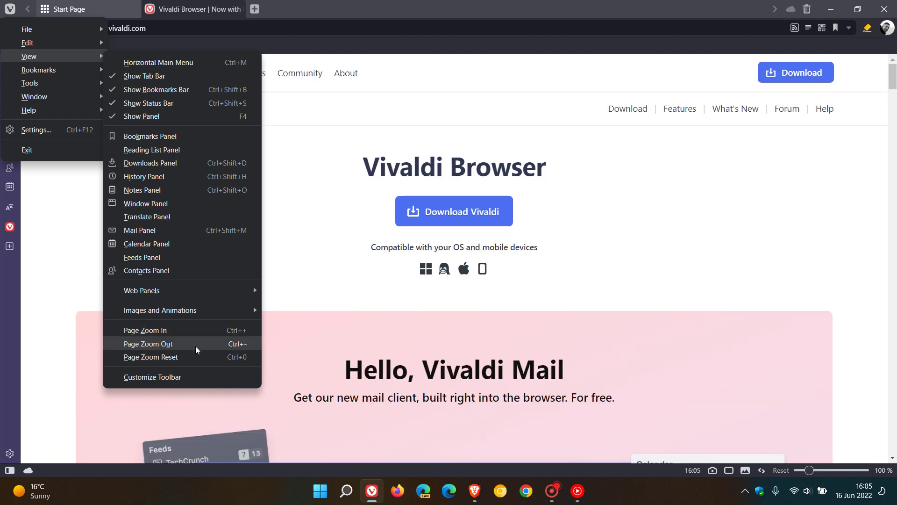
left_click(191, 356)
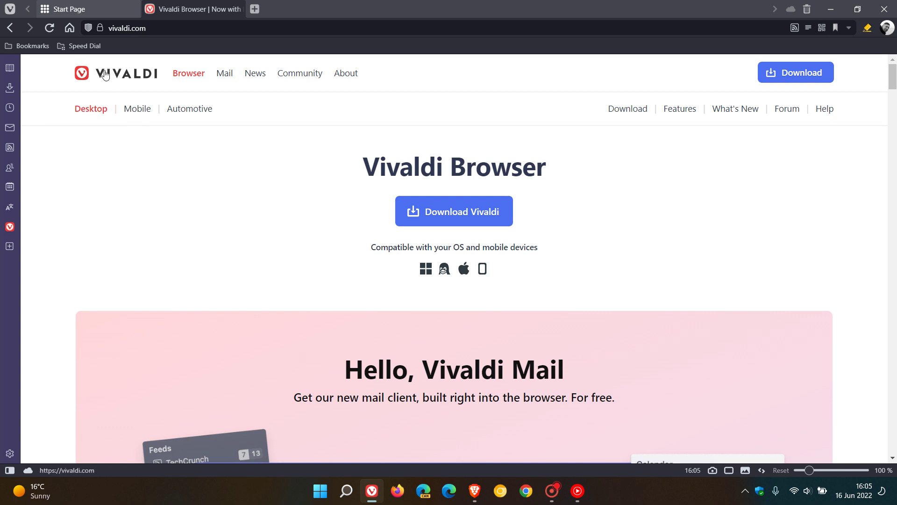
Bring the Start Page tab with the DuckDuckGo search box back to the front
left_click(91, 11)
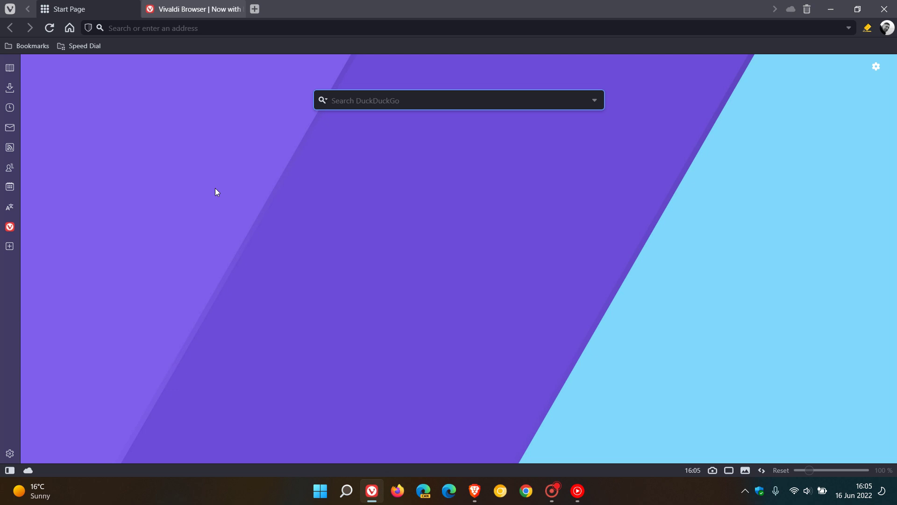
Open Vivaldi's General Settings page from the V menu
left_click(9, 9)
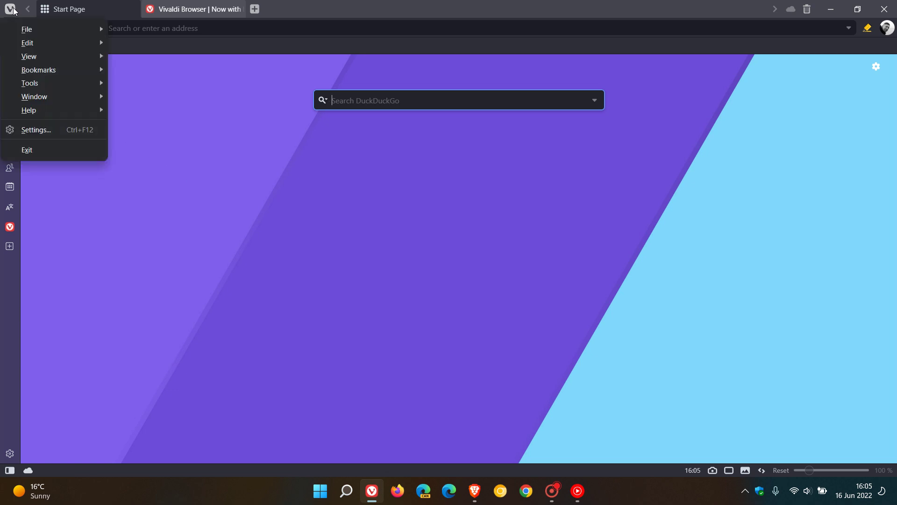
left_click(34, 132)
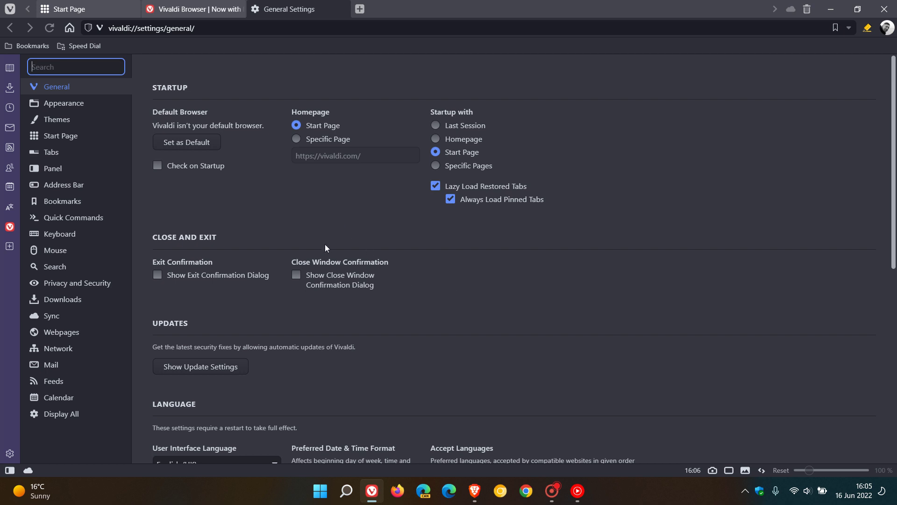
Show the Appearance settings, where User Interface Zoom reads 100%
left_click(75, 105)
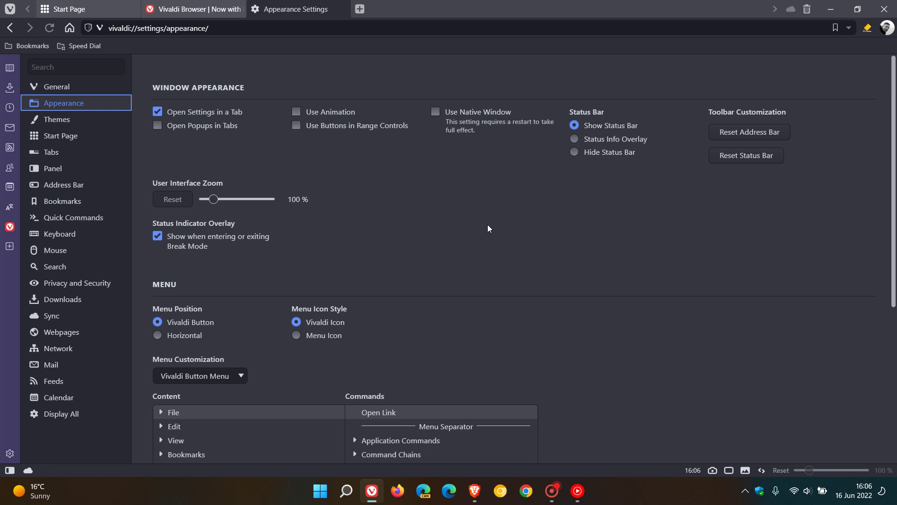
Raise the User Interface Zoom slider to 200%
left_click(215, 204)
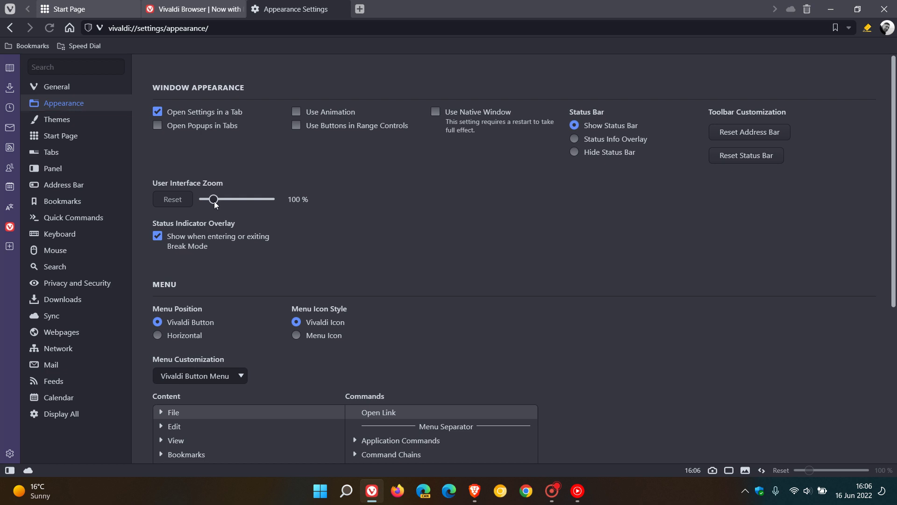
mouse_move(215, 204)
left_mouse_down()
mouse_move(239, 204)
mouse_move(231, 205)
left_mouse_up()
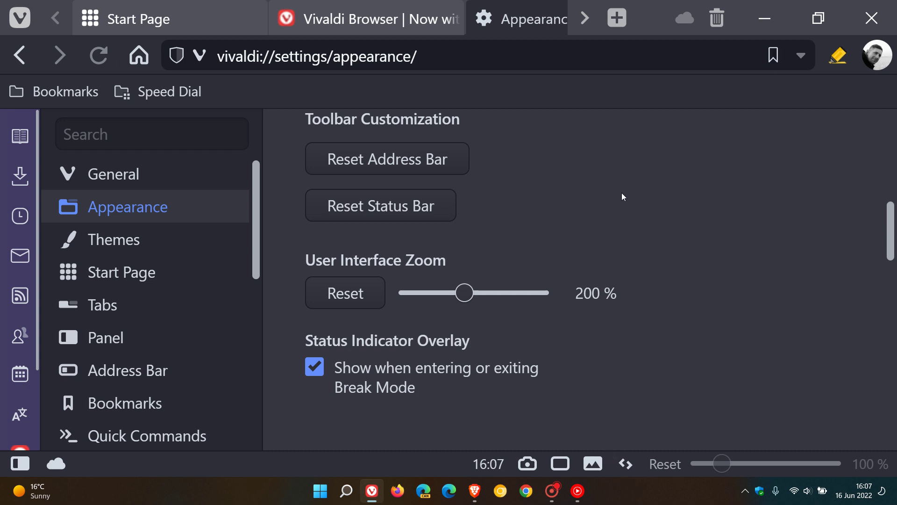
Reset User Interface Zoom, raise it to 125%, and view the vivaldi.com tab
left_click(349, 302)
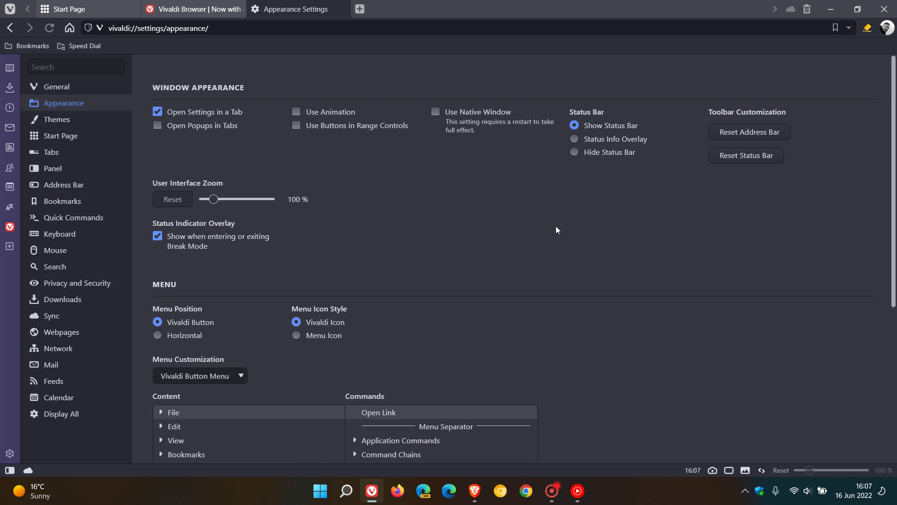
left_click(218, 201)
left_click(219, 202)
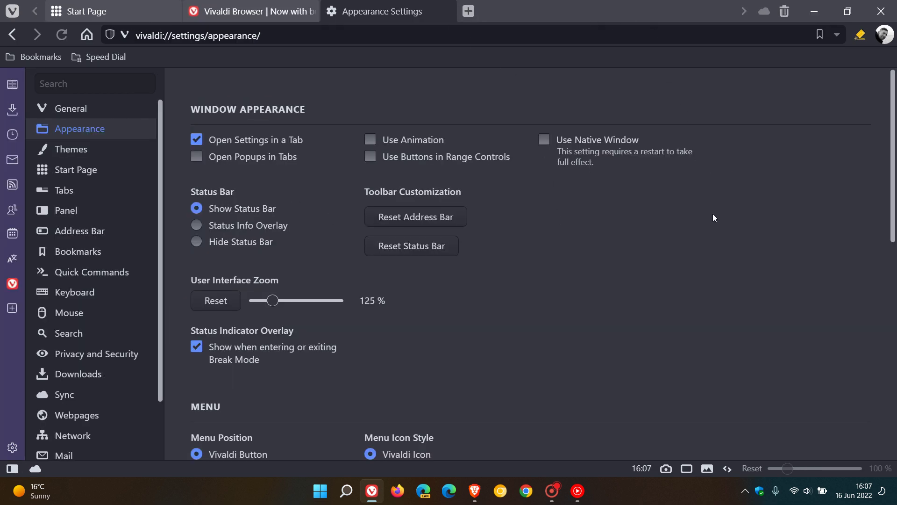
left_click(271, 14)
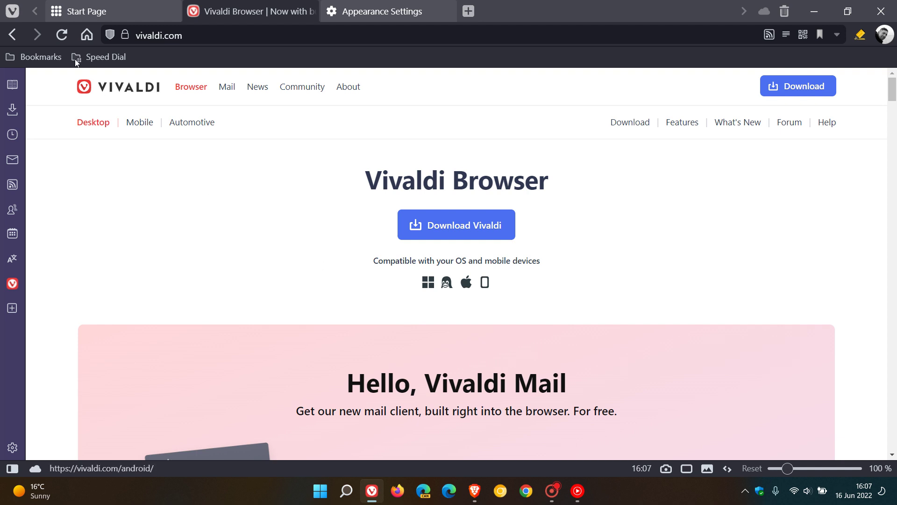
left_click(15, 15)
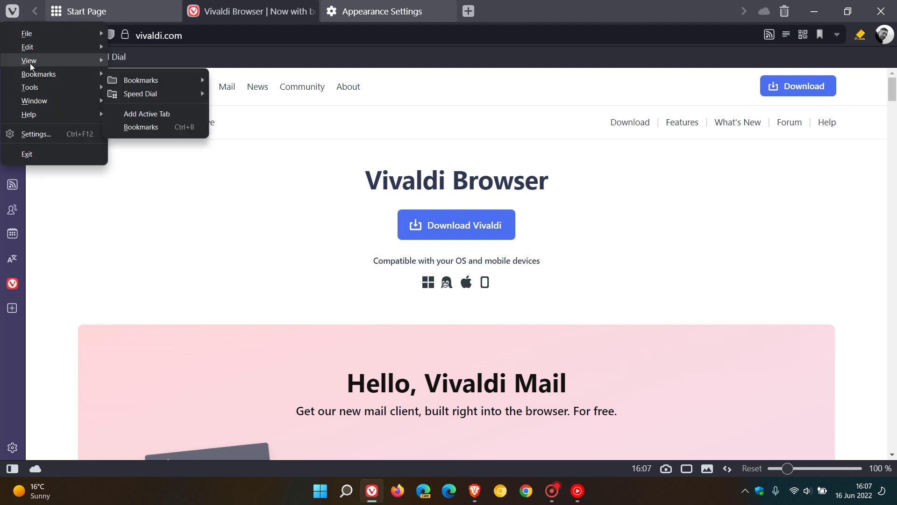
mouse_move(43, 61)
left_click(186, 335)
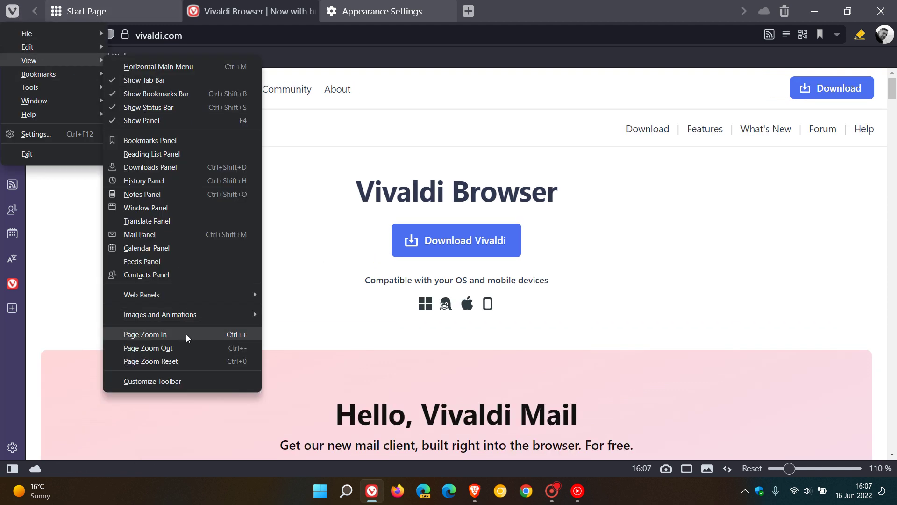
left_click(186, 336)
left_click(186, 347)
left_click(186, 348)
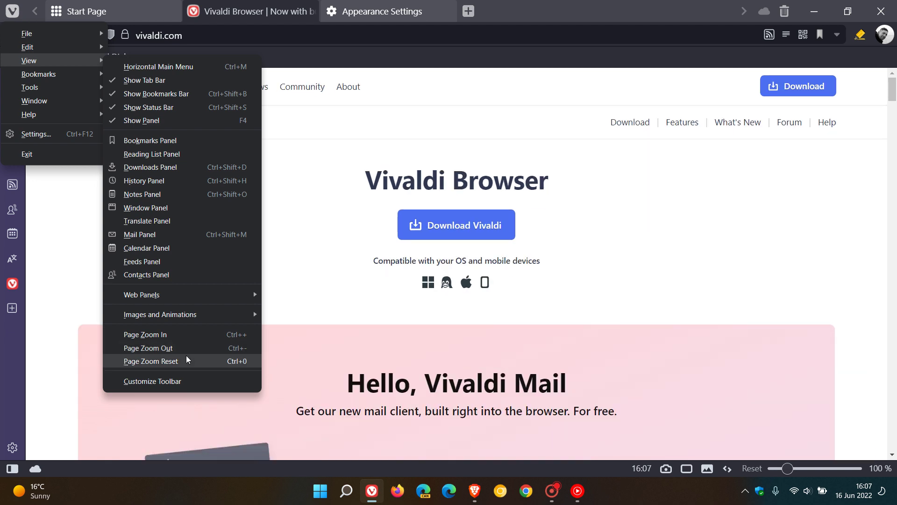
left_click(189, 363)
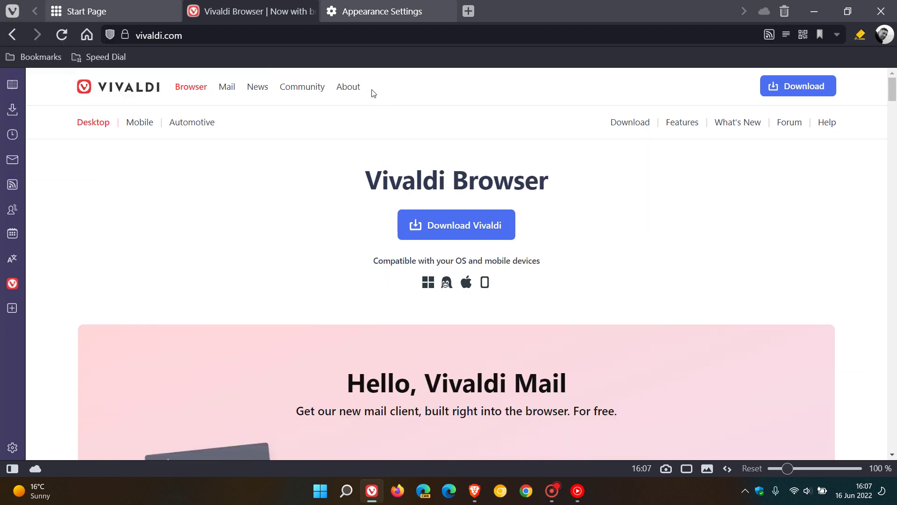
Reset User Interface Zoom to 100% and return to the Start Page tab
left_click(374, 16)
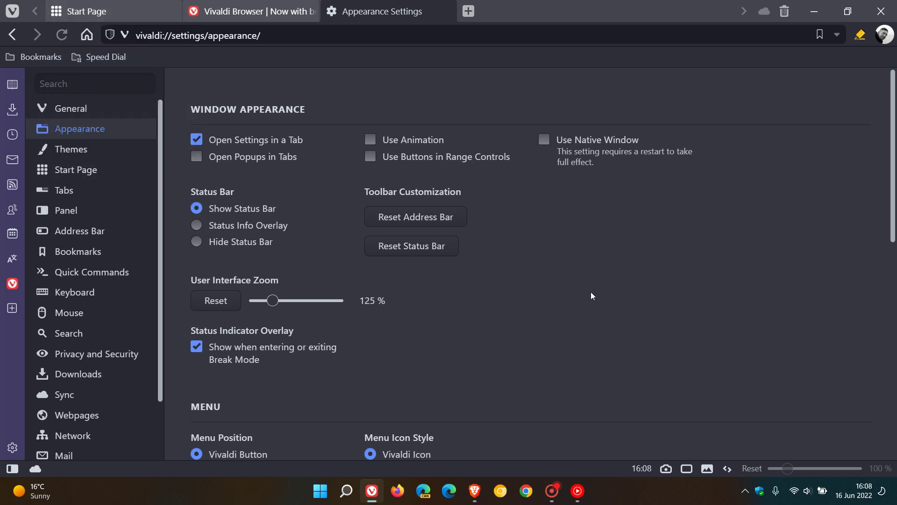
left_click(220, 301)
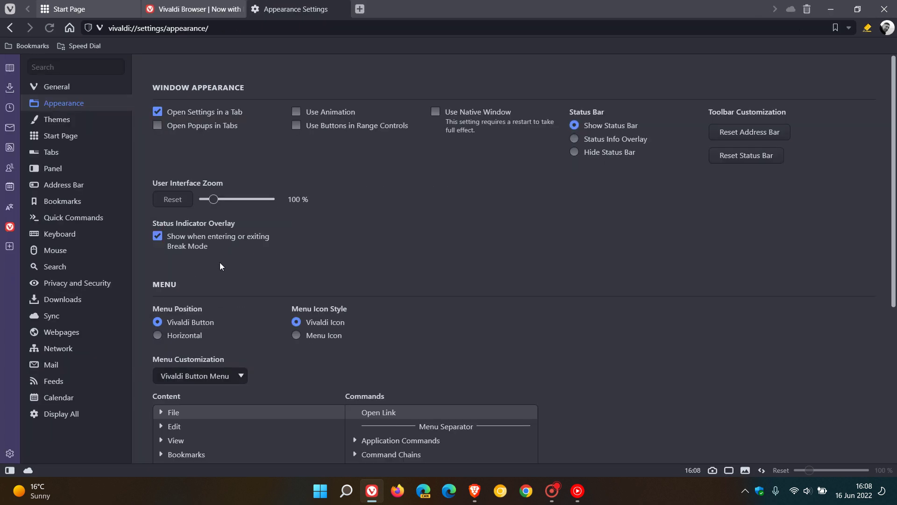
left_click(114, 10)
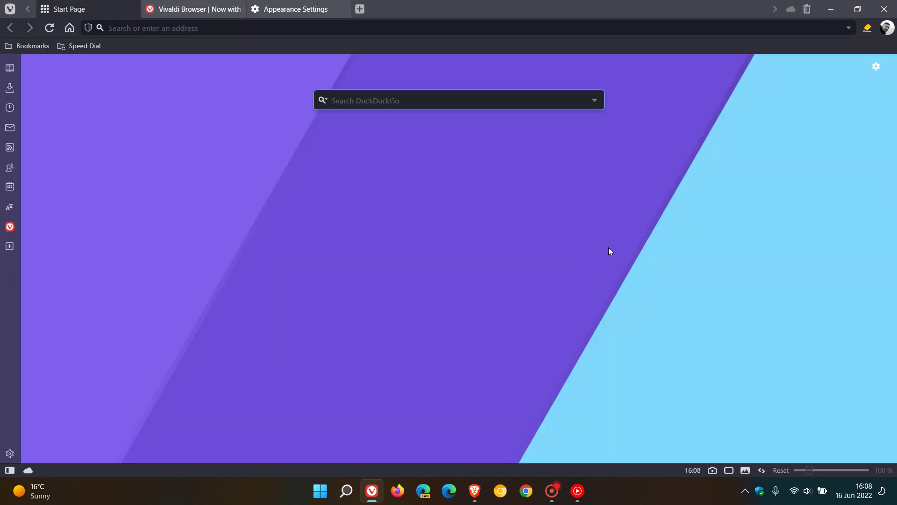